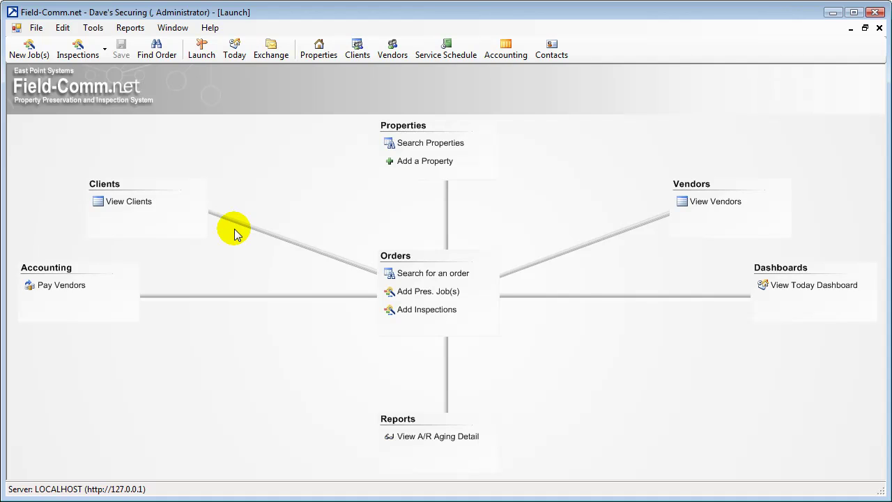
- View the Today dashboard's exchange orders, the Automated Exchange Log and the inspection orders summary
{"action": "left_click", "coordinate": [234, 44]}
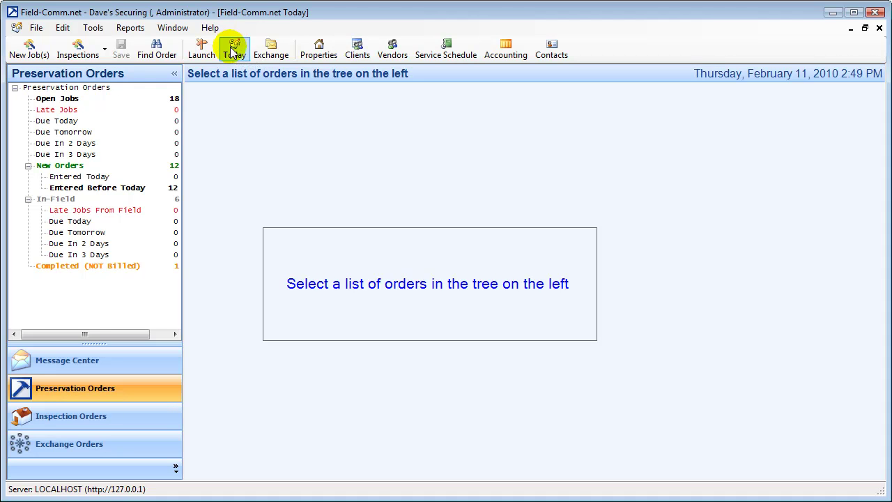
{"action": "left_click", "coordinate": [81, 451]}
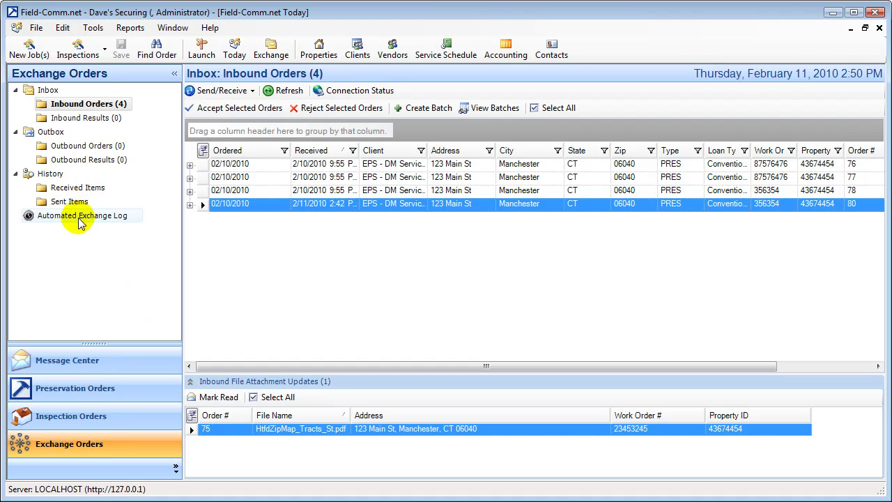
{"action": "left_click", "coordinate": [81, 221]}
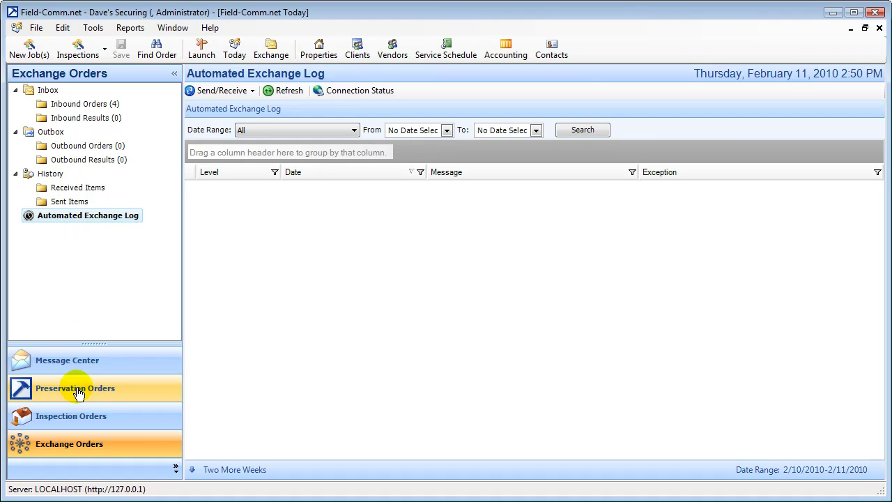
{"action": "left_click", "coordinate": [66, 424]}
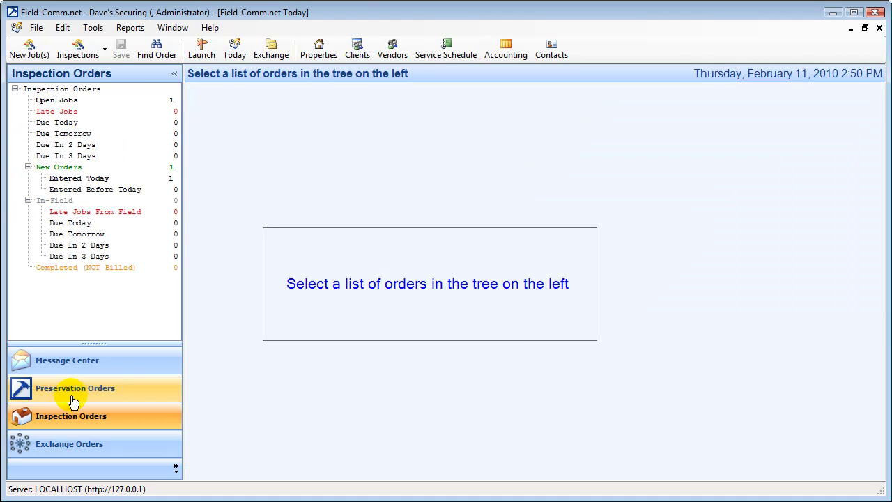
- Review the preservation orders in the In-Field, New Orders and Open Jobs lists, through the last open job
{"action": "left_click", "coordinate": [75, 399]}
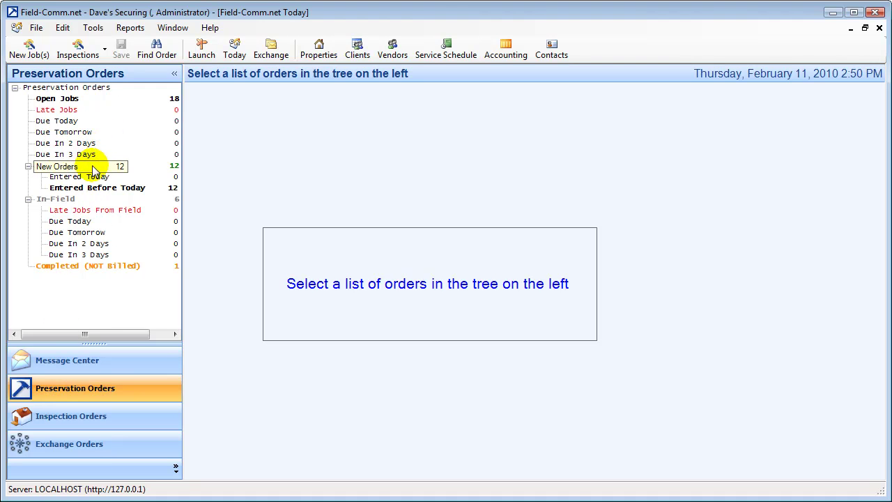
{"action": "left_click", "coordinate": [78, 200]}
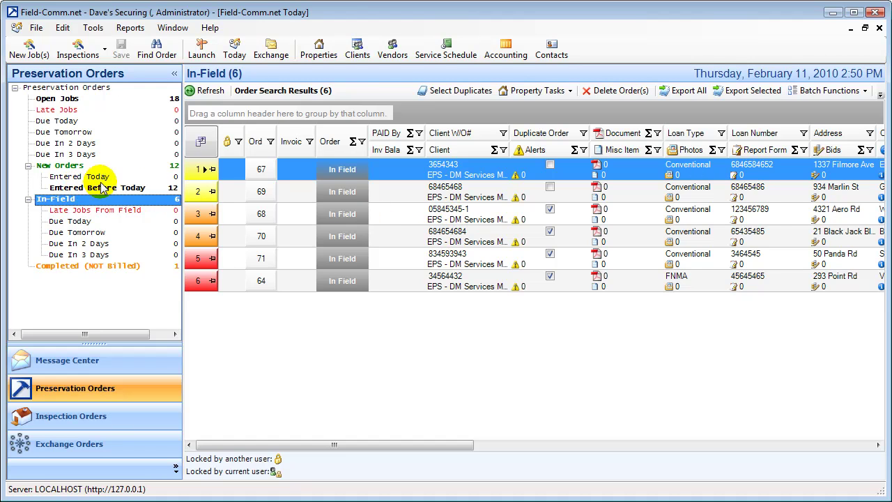
{"action": "left_click", "coordinate": [60, 168]}
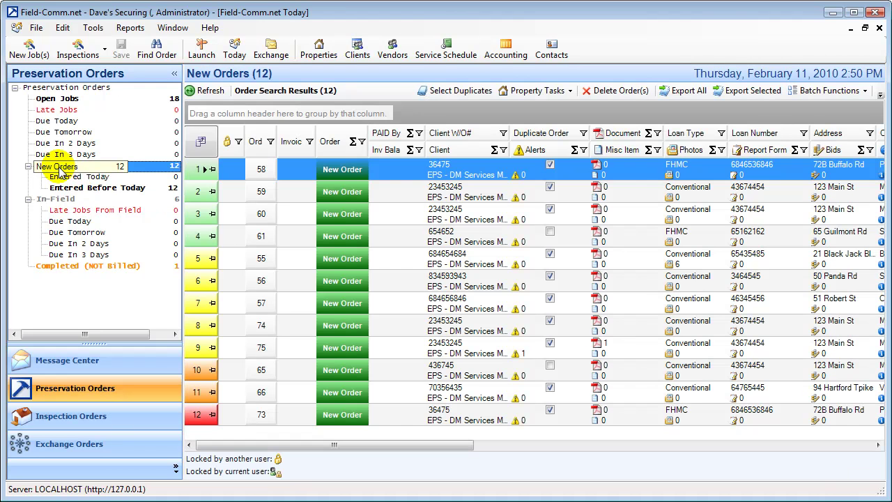
{"action": "left_click", "coordinate": [61, 101]}
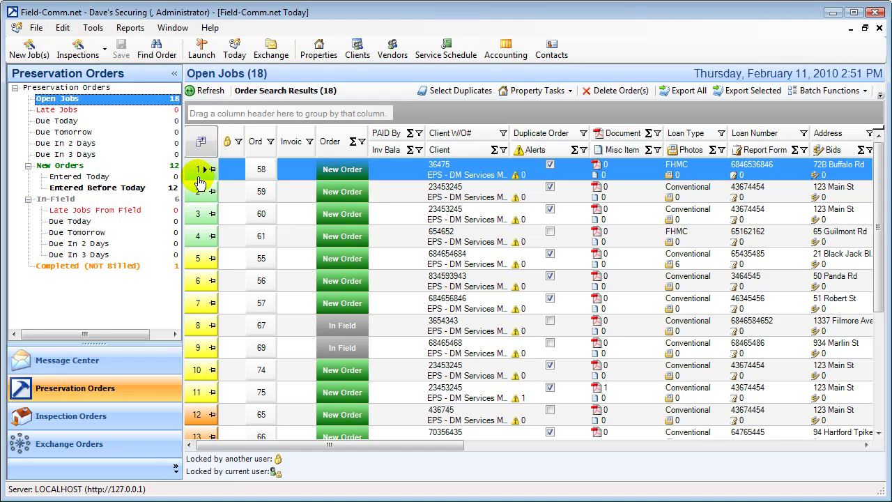
{"action": "left_click", "coordinate": [202, 241]}
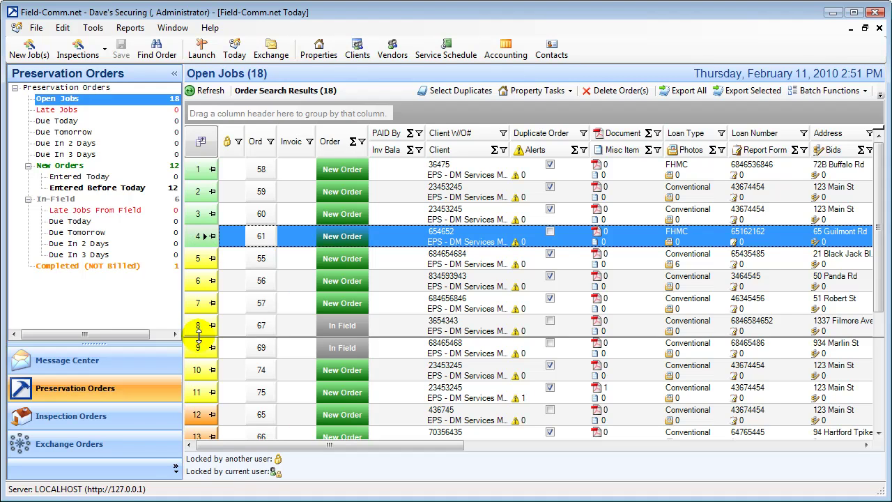
{"action": "scroll", "coordinate": [199, 337], "scroll_direction": "down", "scroll_amount": 2}
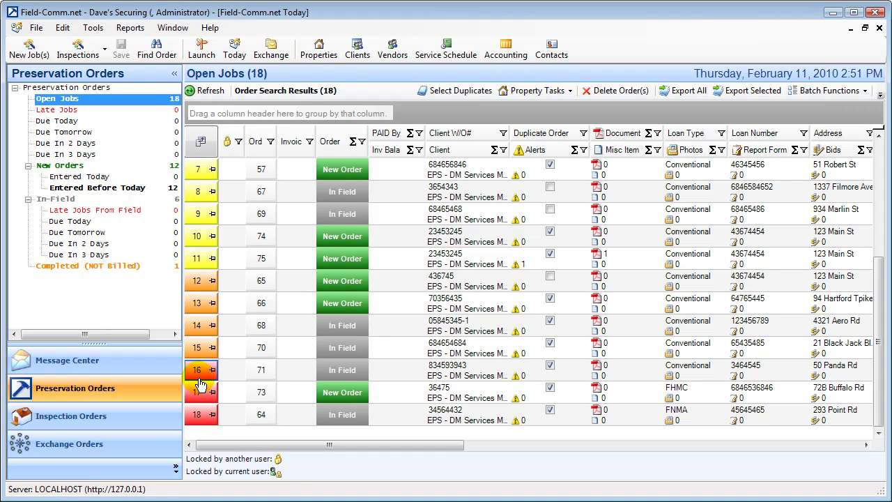
- Review the memos in the Message Center's Inbox, Outbox and Sent folders
{"action": "left_click", "coordinate": [93, 373]}
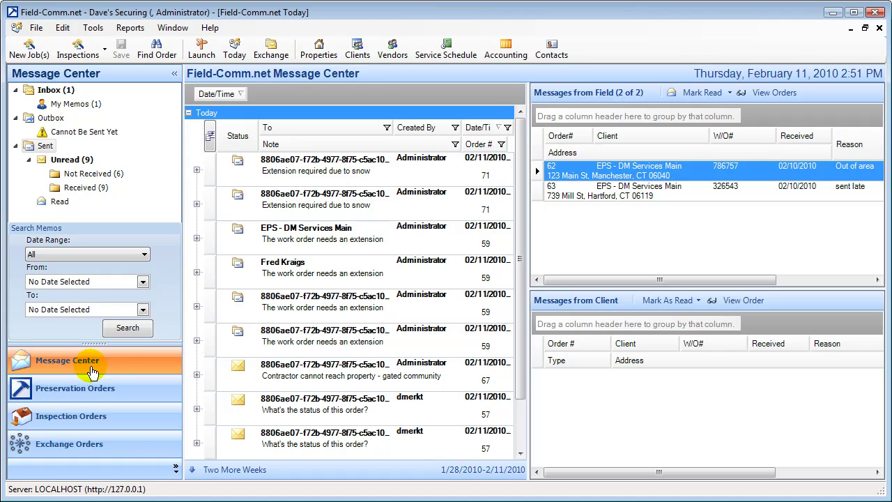
{"action": "left_click", "coordinate": [47, 97]}
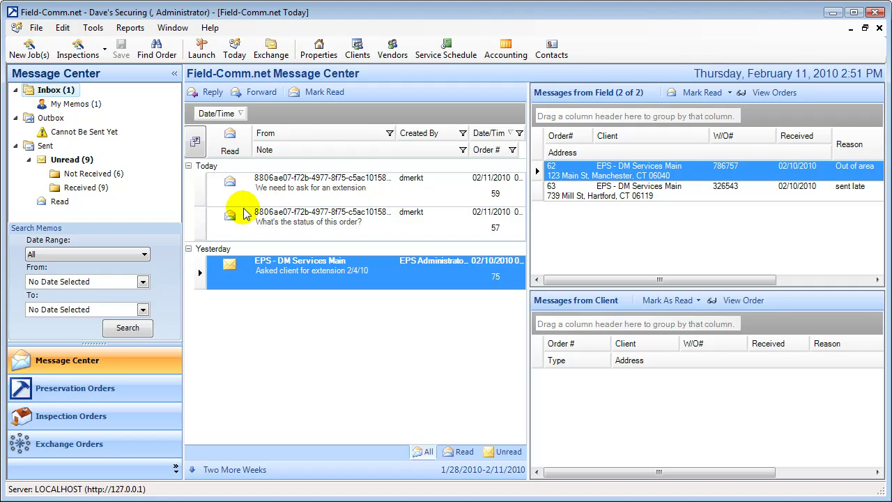
{"action": "left_click", "coordinate": [310, 185]}
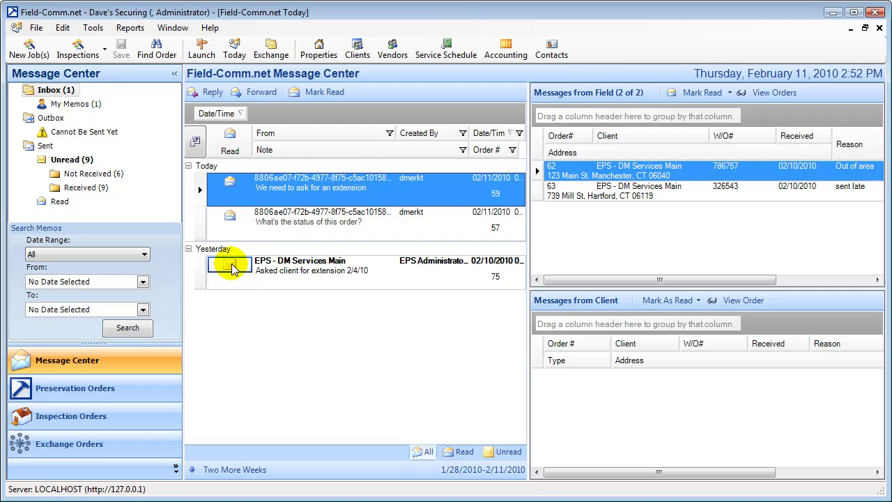
{"action": "left_click", "coordinate": [49, 119]}
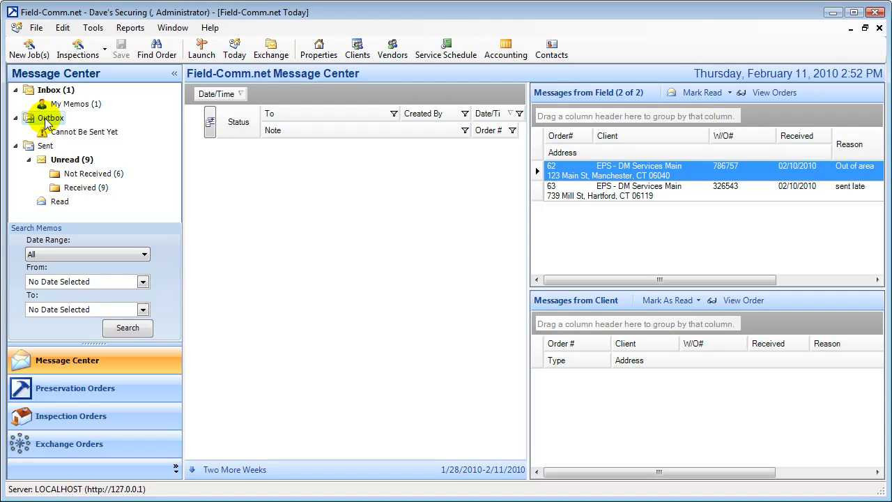
{"action": "left_click", "coordinate": [35, 146]}
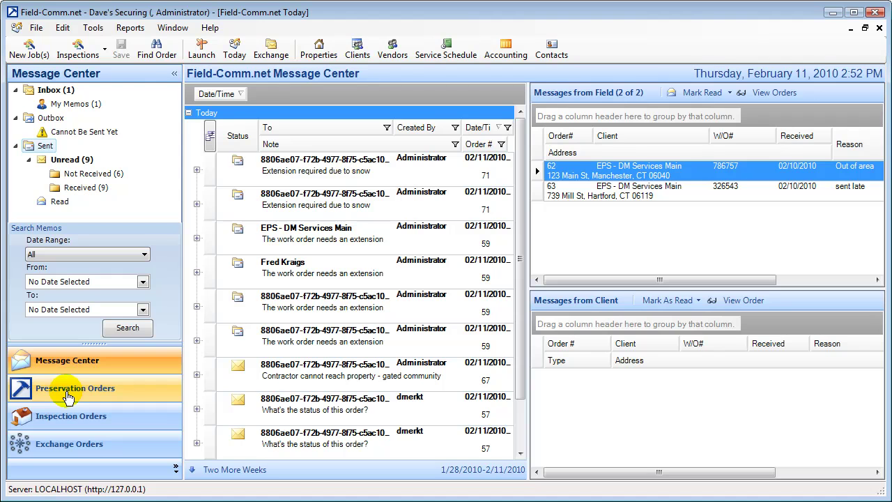
- Open the memos of the last preservation order in the Open Jobs list
{"action": "left_click", "coordinate": [67, 396]}
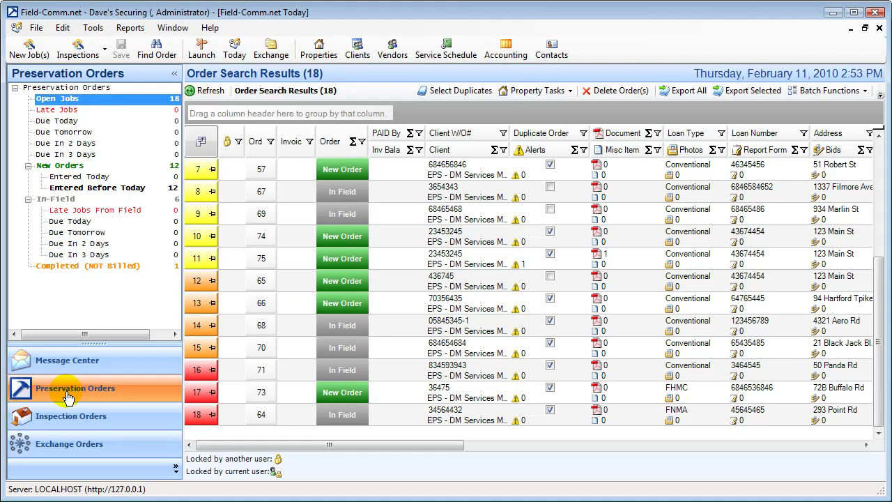
{"action": "double_click", "coordinate": [202, 414]}
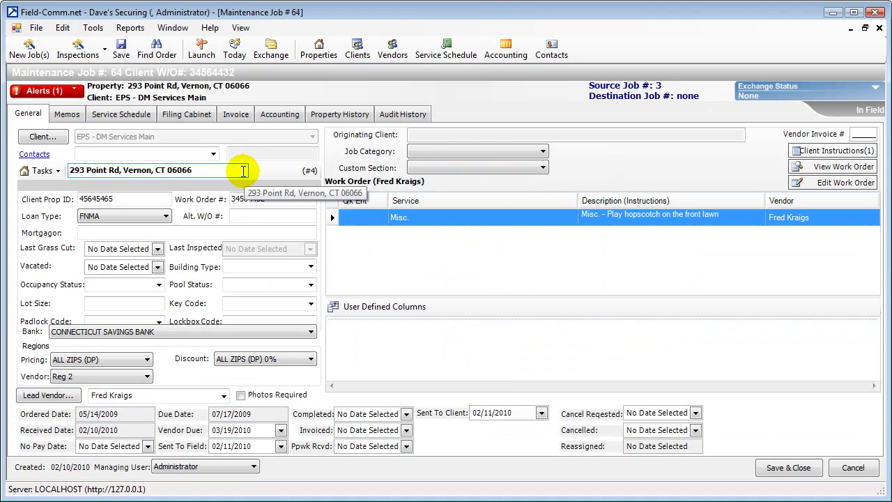
{"action": "left_click", "coordinate": [67, 115]}
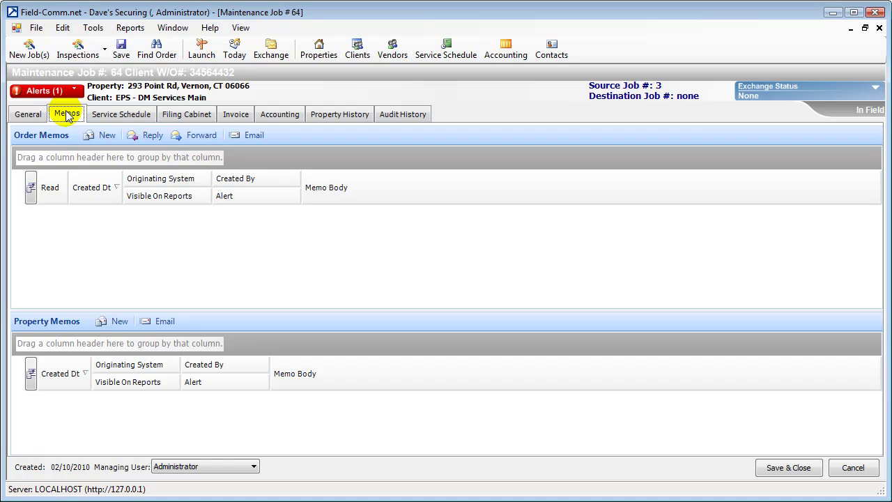
- Write a new order memo reading "Order delayed due to snow, extension required", correcting the spelling of "extension"
{"action": "left_click", "coordinate": [95, 137]}
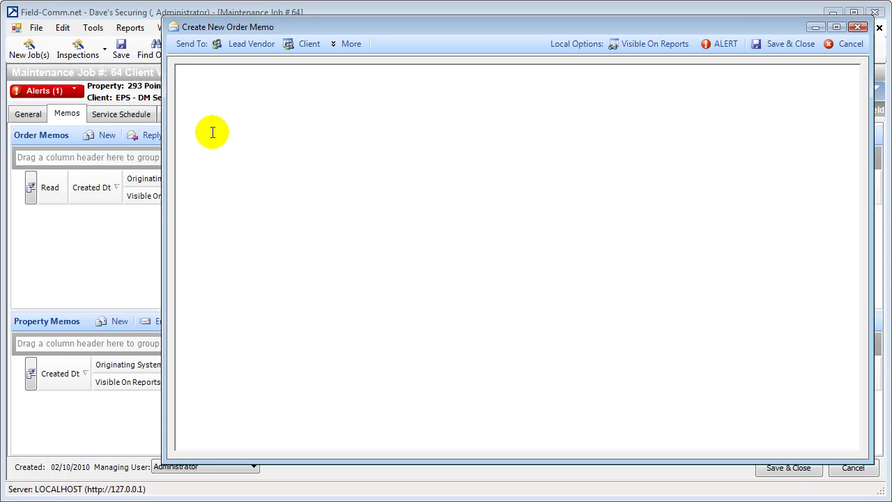
{"action": "type", "text": "Order d"}
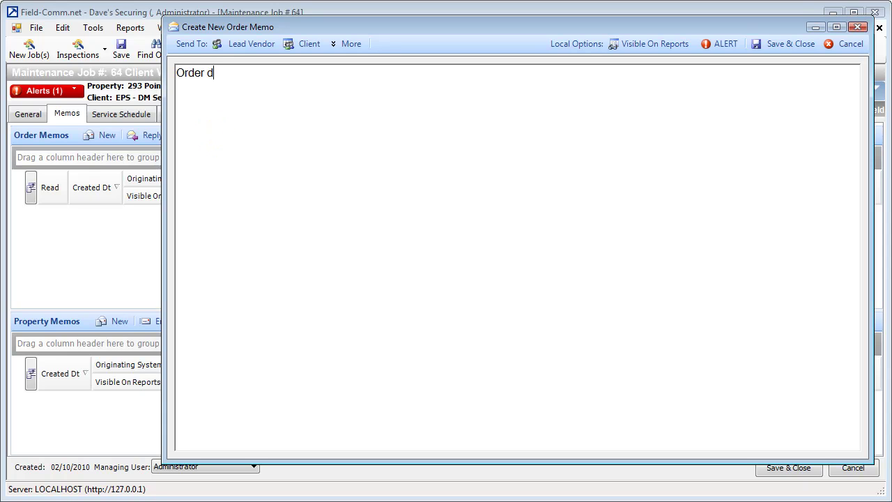
{"action": "type", "text": "elayed due to snow"}
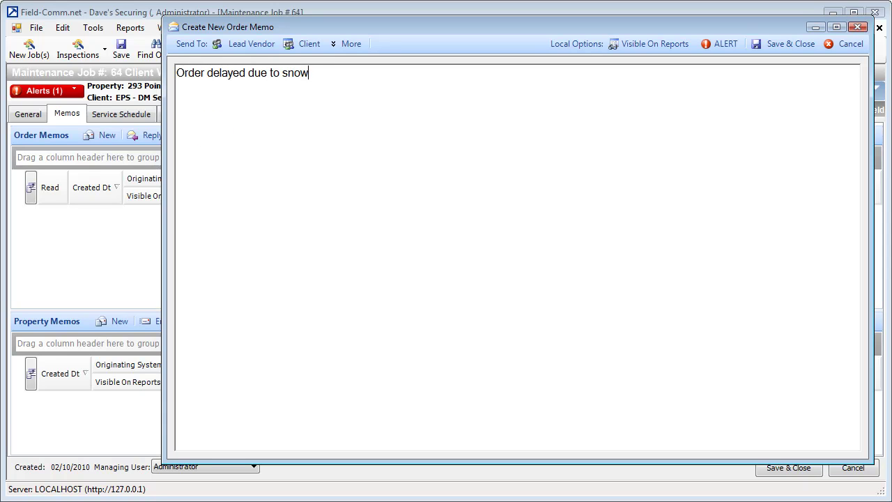
{"action": "type", "text": ", extention re quired"}
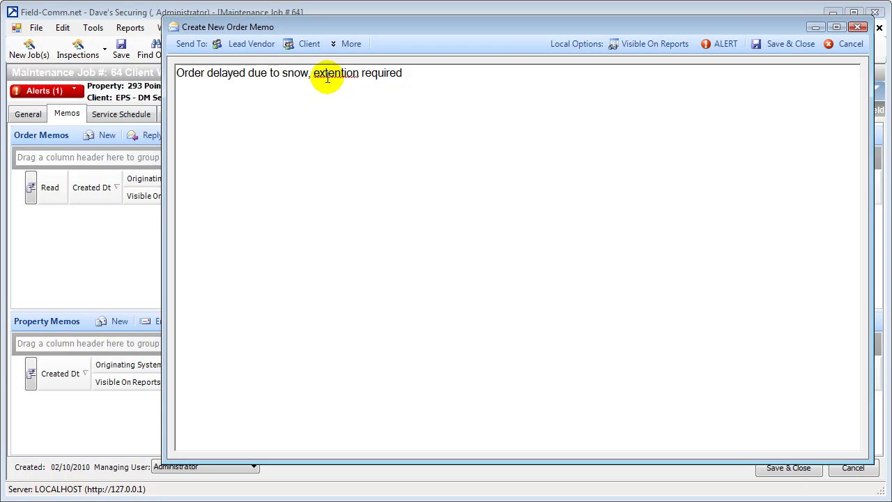
{"action": "right_click", "coordinate": [327, 77]}
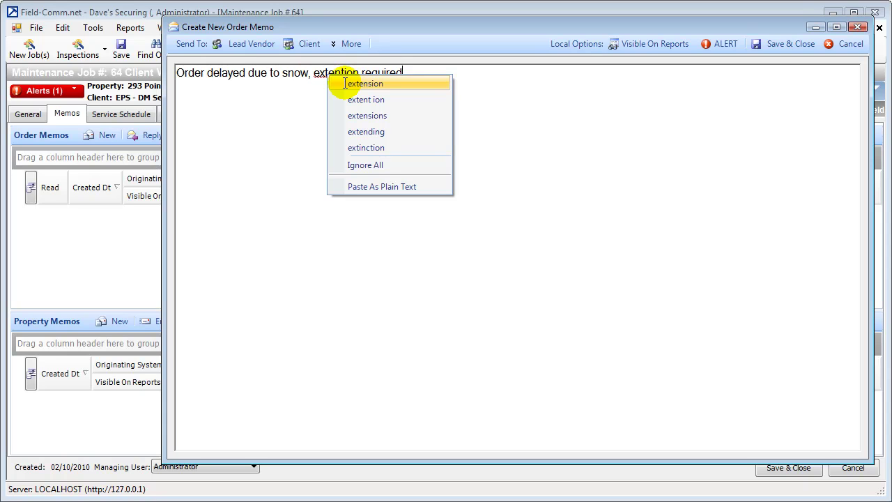
{"action": "left_click", "coordinate": [345, 84]}
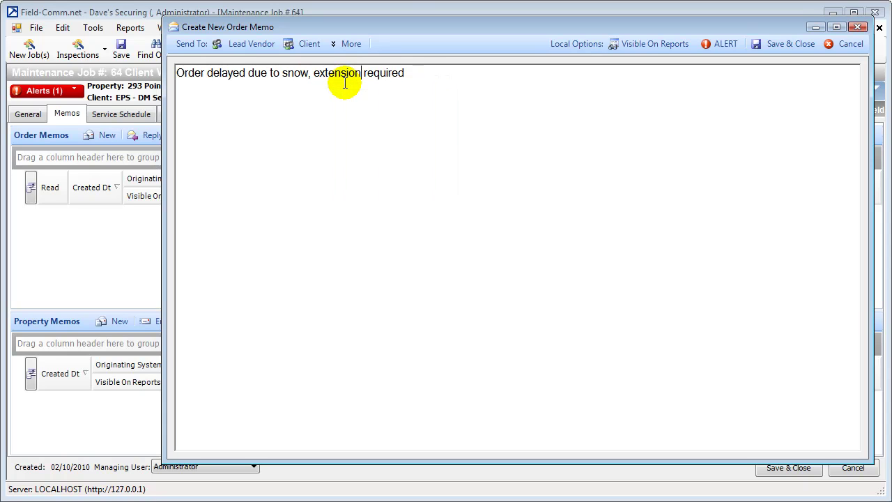
- Send the memo to the lead vendor, the client and the two individually named administrator users, and save the job
{"action": "left_click", "coordinate": [248, 44]}
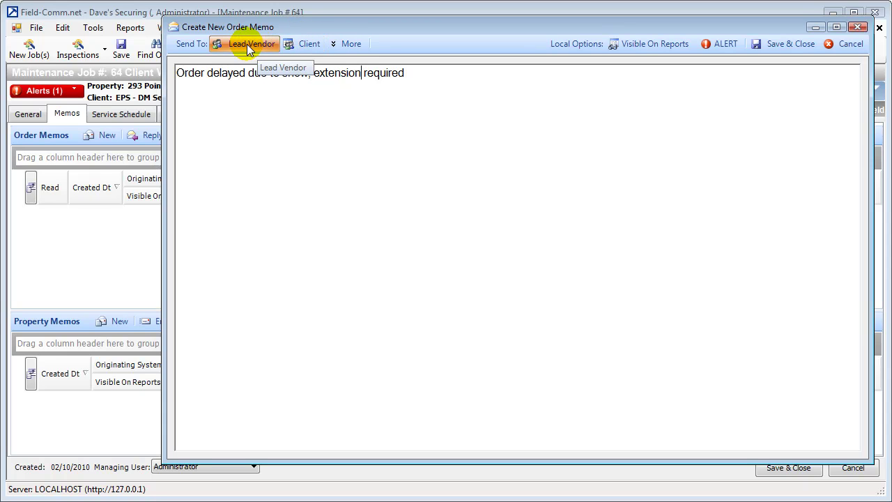
{"action": "left_click", "coordinate": [315, 45]}
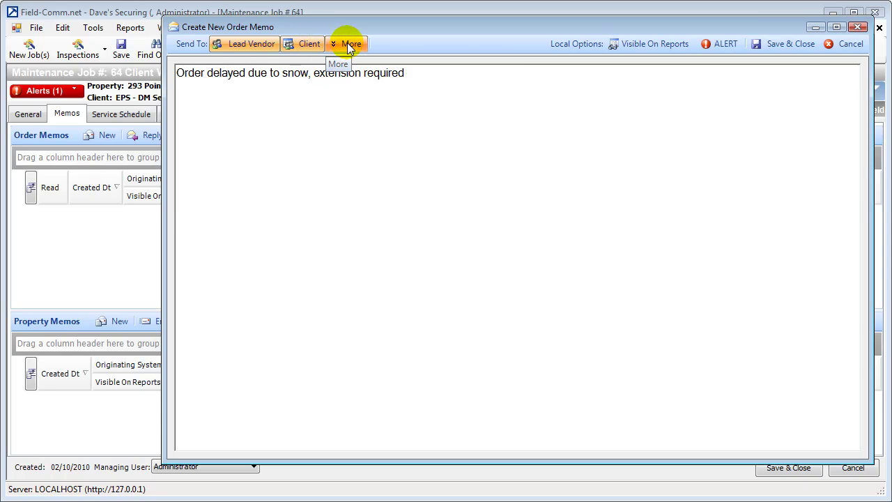
{"action": "left_click", "coordinate": [342, 45]}
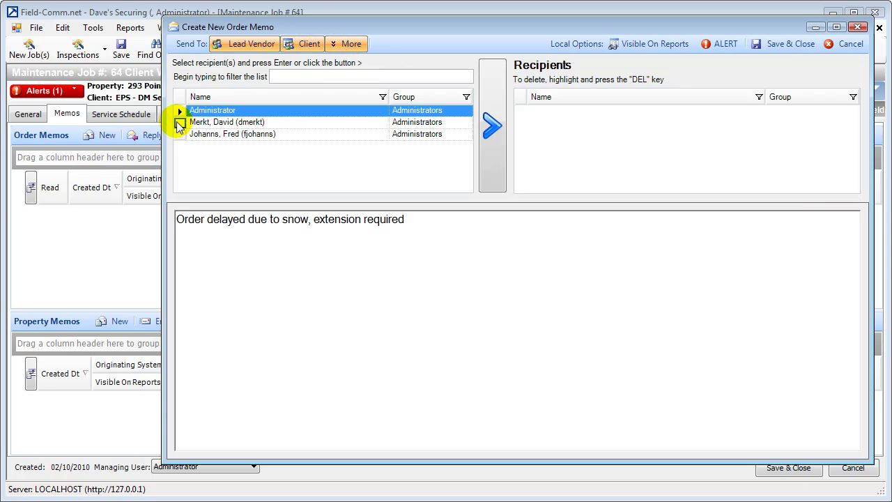
{"action": "left_click", "coordinate": [179, 124]}
{"action": "left_click", "coordinate": [181, 137], "text": "ctrl"}
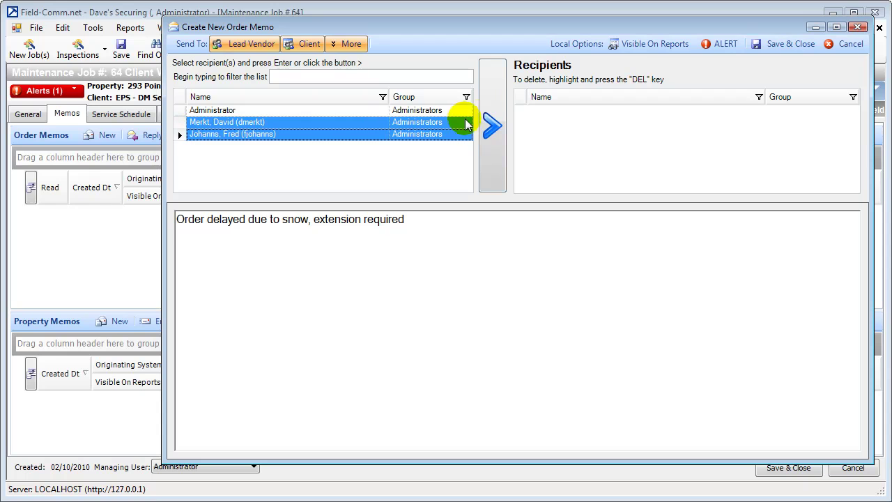
{"action": "left_click", "coordinate": [490, 137]}
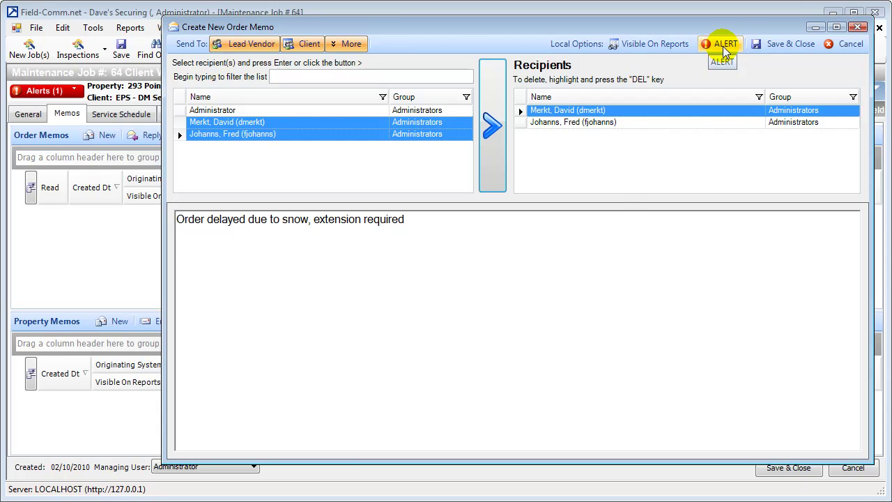
{"action": "left_click", "coordinate": [764, 46]}
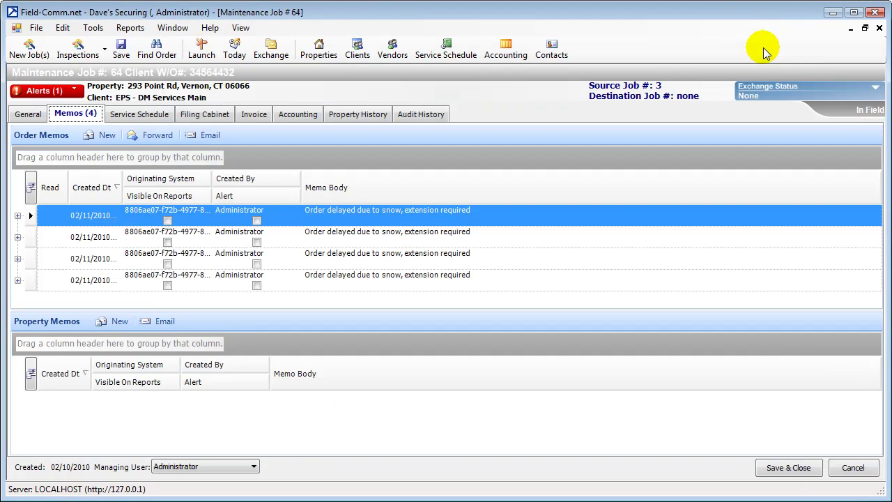
{"action": "left_click", "coordinate": [772, 477]}
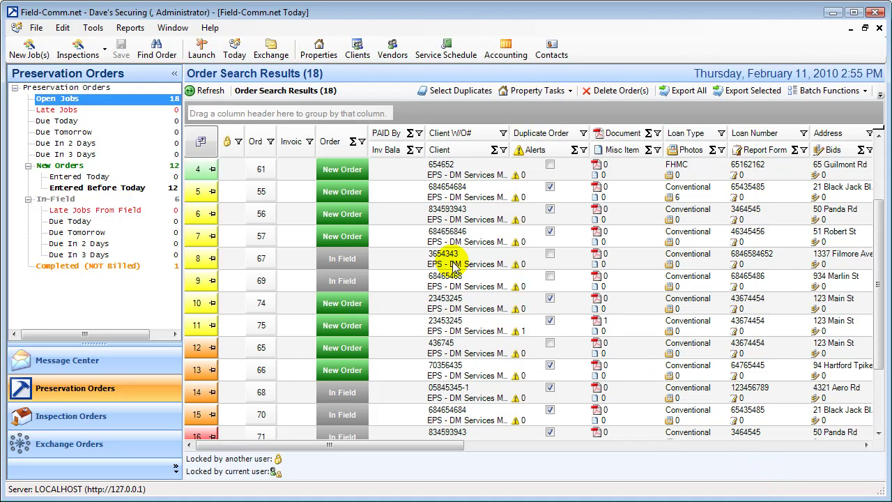
- View the client memo stored for BAC Field Services Corporation
{"action": "left_click", "coordinate": [357, 49]}
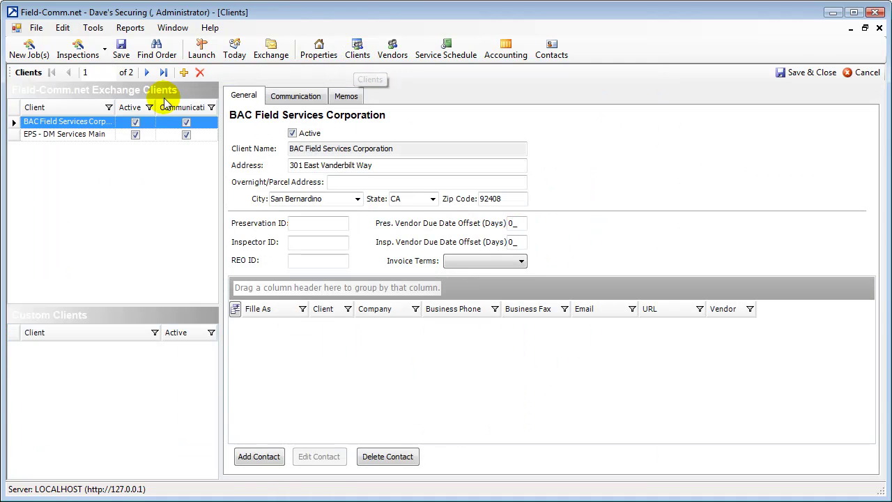
{"action": "left_click", "coordinate": [53, 122]}
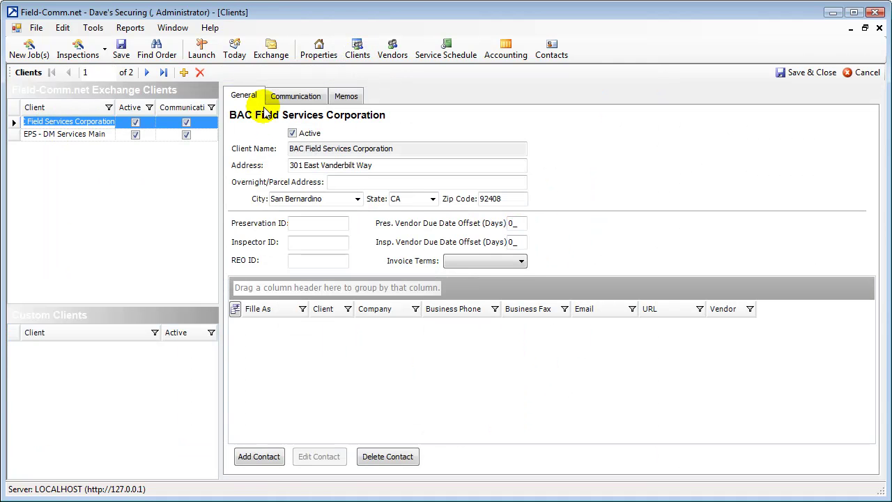
{"action": "left_click", "coordinate": [347, 98]}
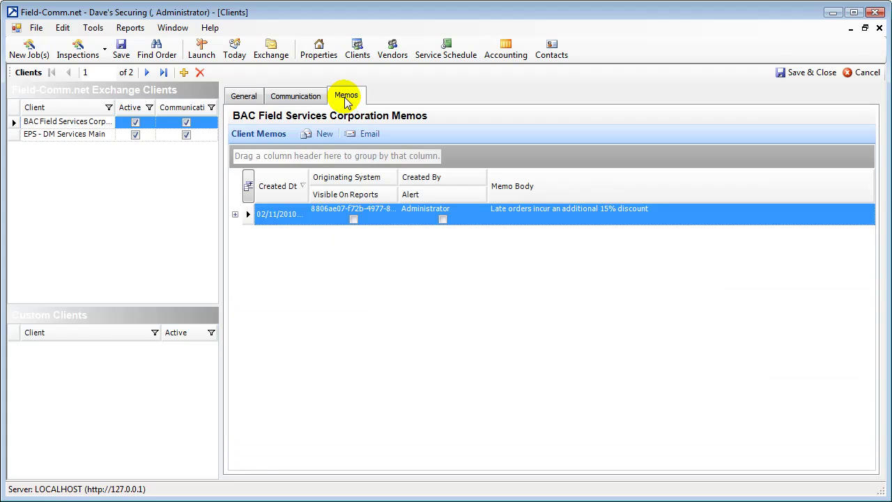
{"action": "left_click", "coordinate": [527, 216]}
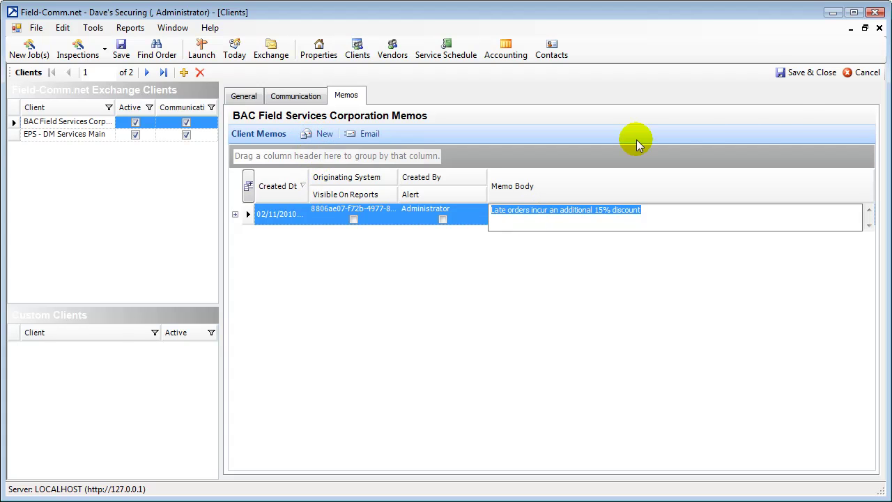
- Save and close the client records, and open the memos of the last vendor in the vendor list
{"action": "left_click", "coordinate": [802, 74]}
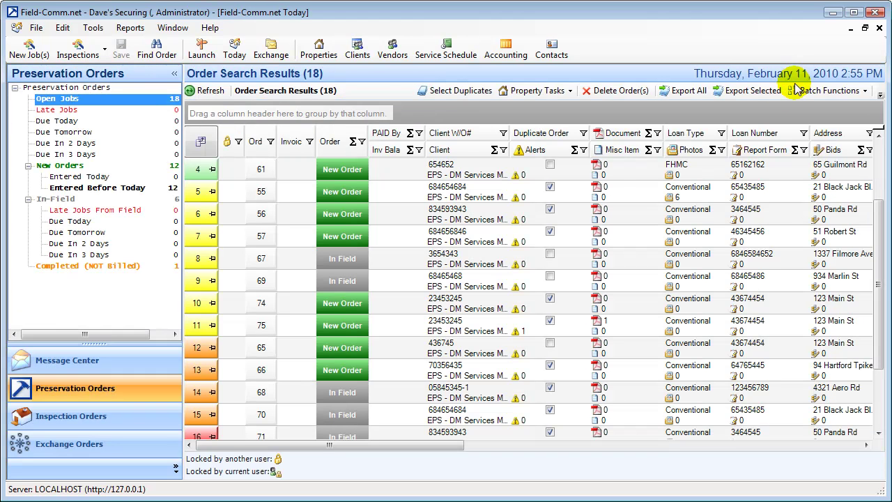
{"action": "left_click", "coordinate": [392, 54]}
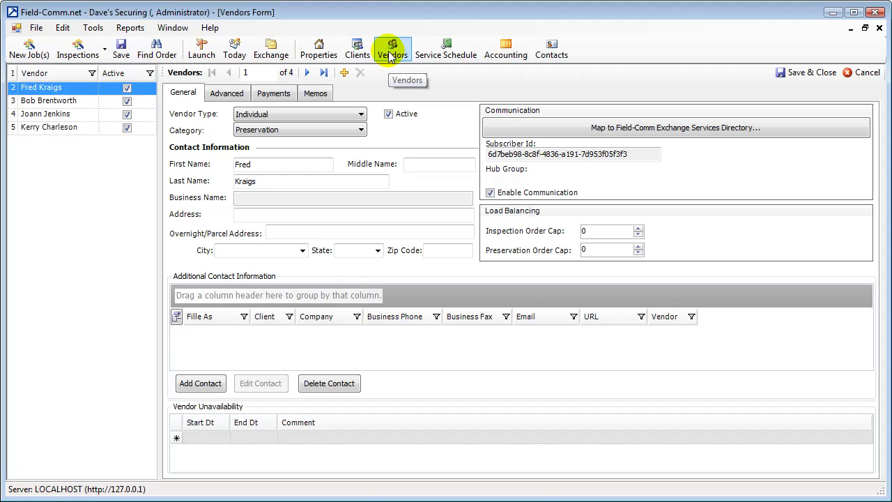
{"action": "left_click", "coordinate": [46, 127]}
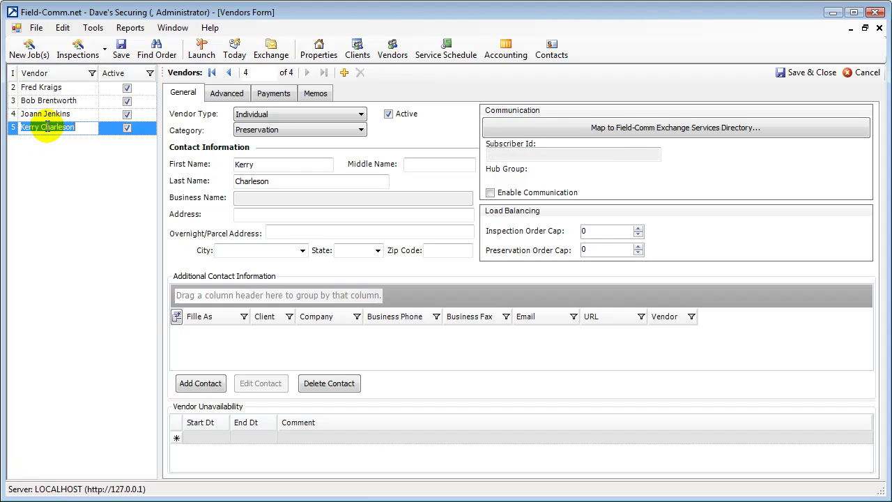
{"action": "left_click", "coordinate": [315, 93]}
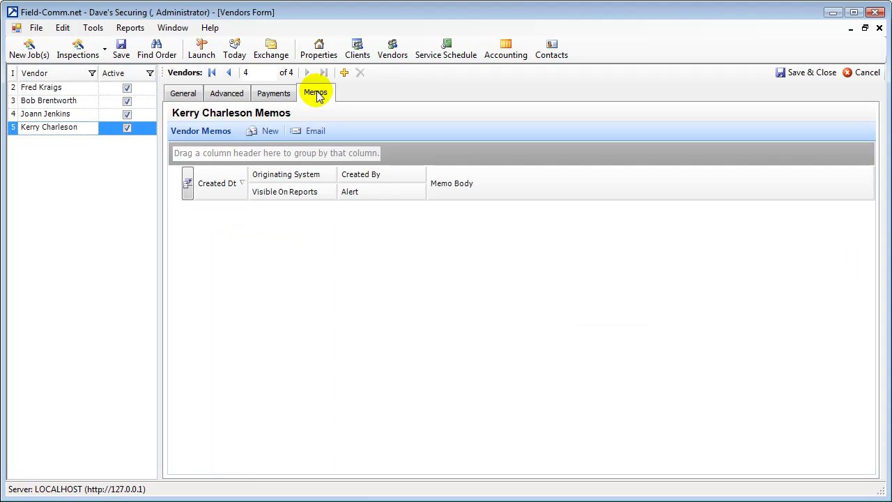
- Create a vendor memo reading "Hire date 2/01/2010", and save and close both the memo and the vendor record
{"action": "left_click", "coordinate": [271, 132]}
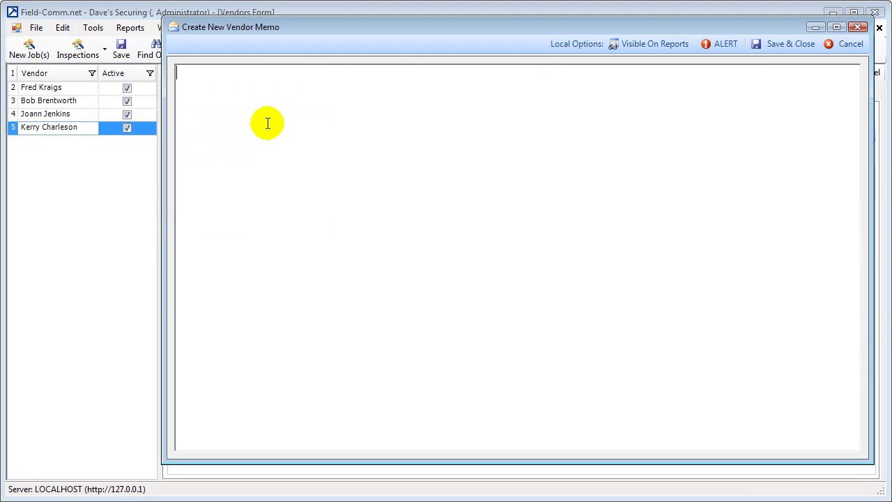
{"action": "type", "text": "Hire date "}
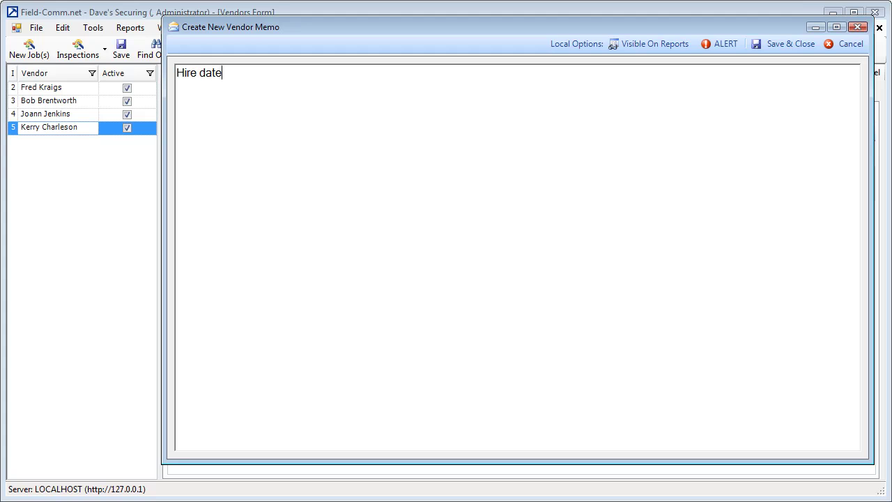
{"action": "type", "text": "2/01/2010"}
{"action": "left_click", "coordinate": [803, 41]}
{"action": "left_click", "coordinate": [798, 73]}
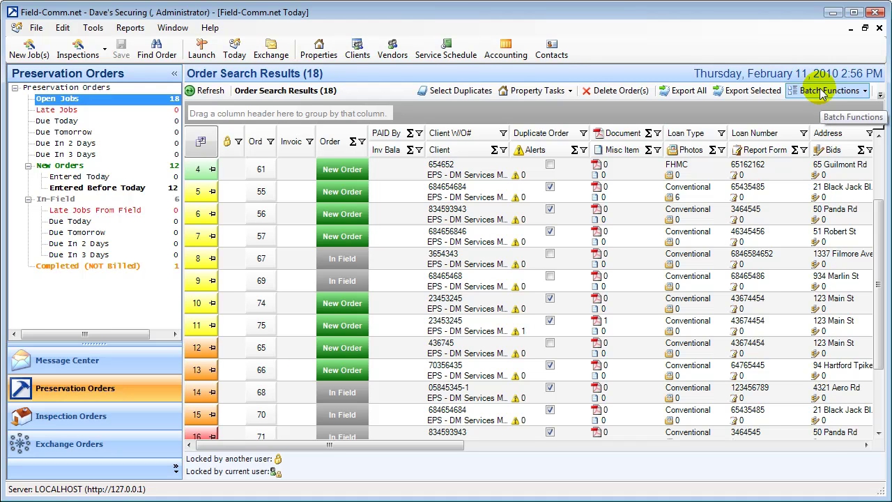
- Batch add an order memo reading "Ask for extention" to the Open Jobs results and save it
{"action": "left_click", "coordinate": [823, 95]}
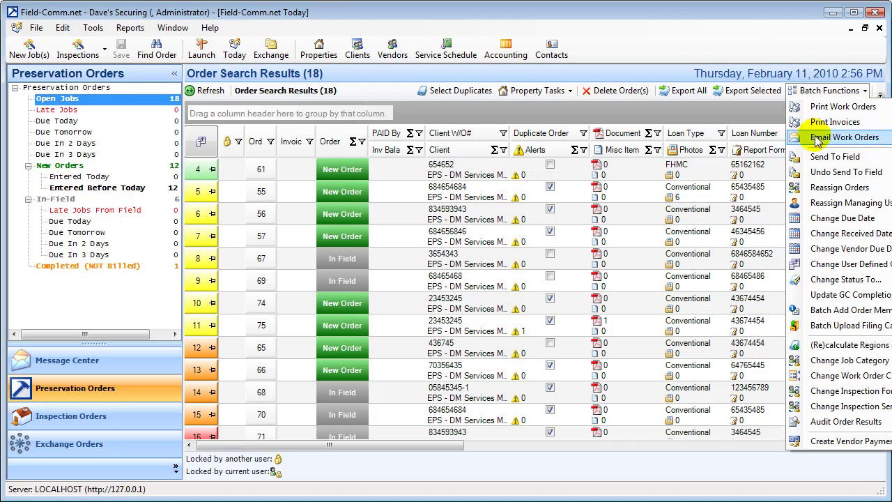
{"action": "left_click", "coordinate": [841, 311]}
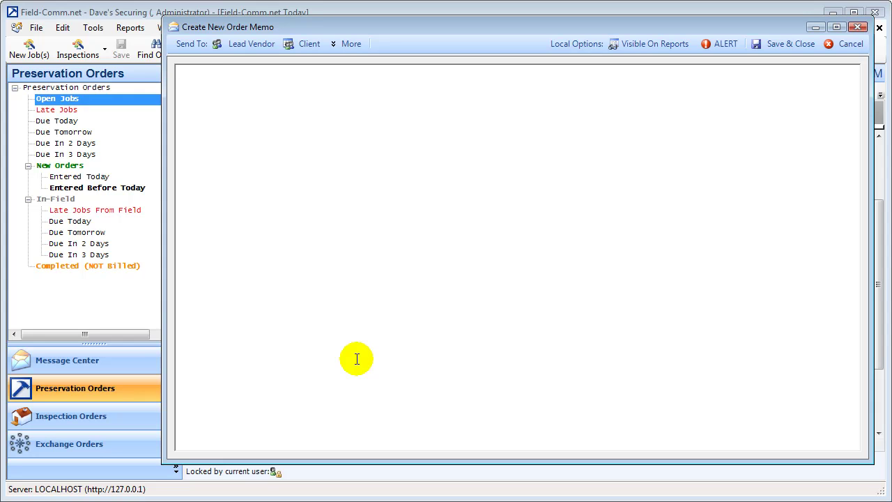
{"action": "type", "text": "Ask for exte"}
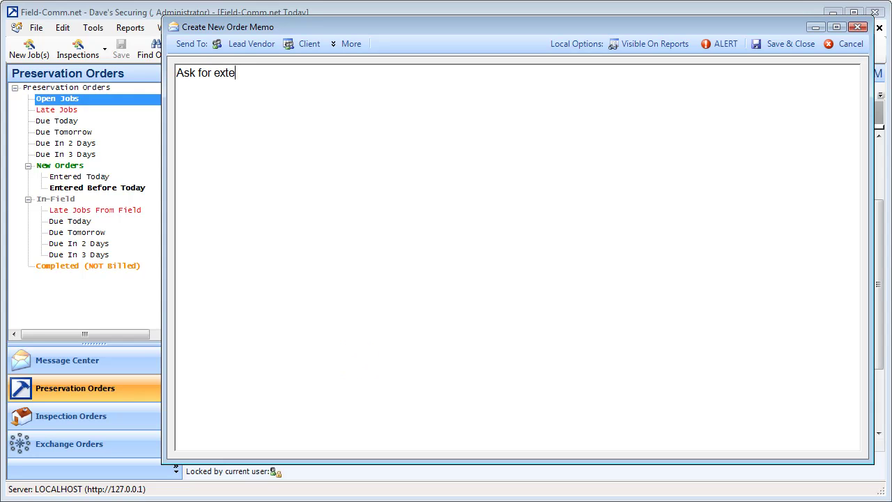
{"action": "type", "text": "ntion"}
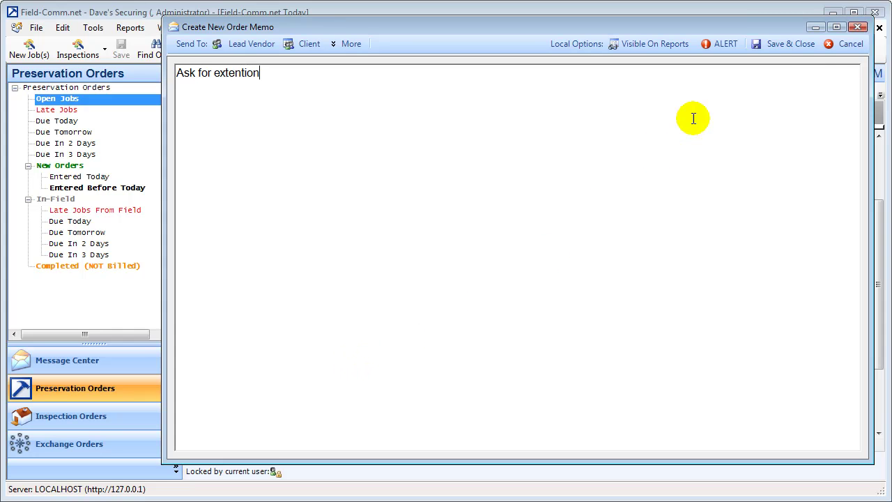
{"action": "left_click", "coordinate": [777, 44]}
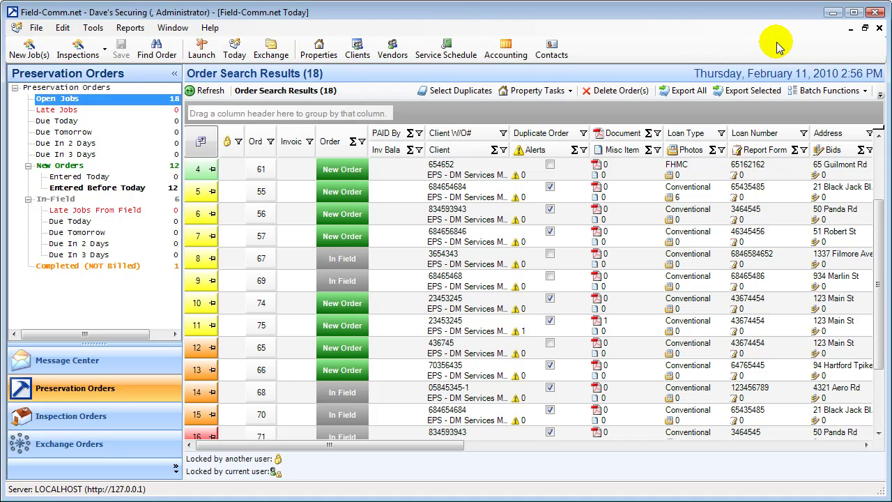
- Run the batch upload of all filing cabinet items for the Open Jobs results
{"action": "left_click", "coordinate": [805, 92]}
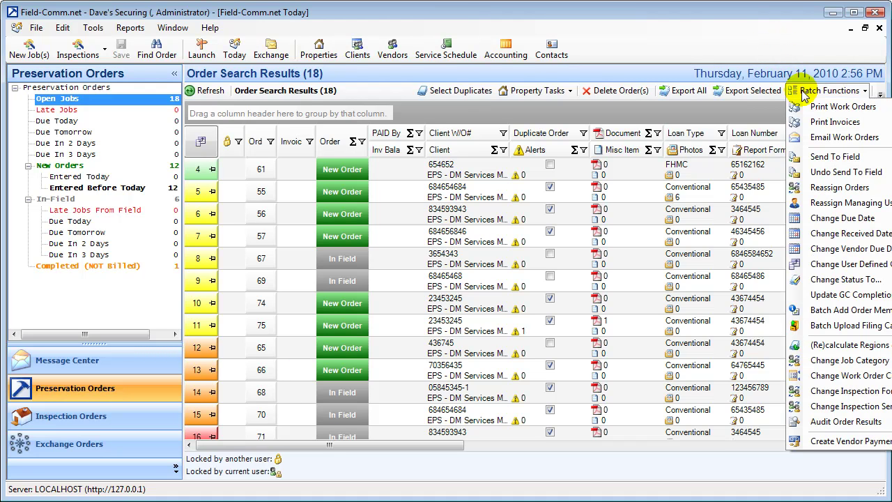
{"action": "mouse_move", "coordinate": [830, 333]}
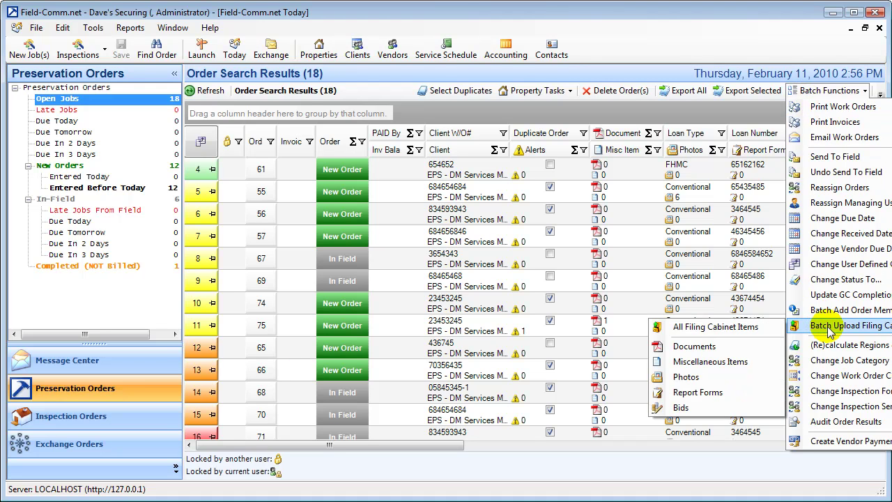
{"action": "left_click", "coordinate": [693, 329]}
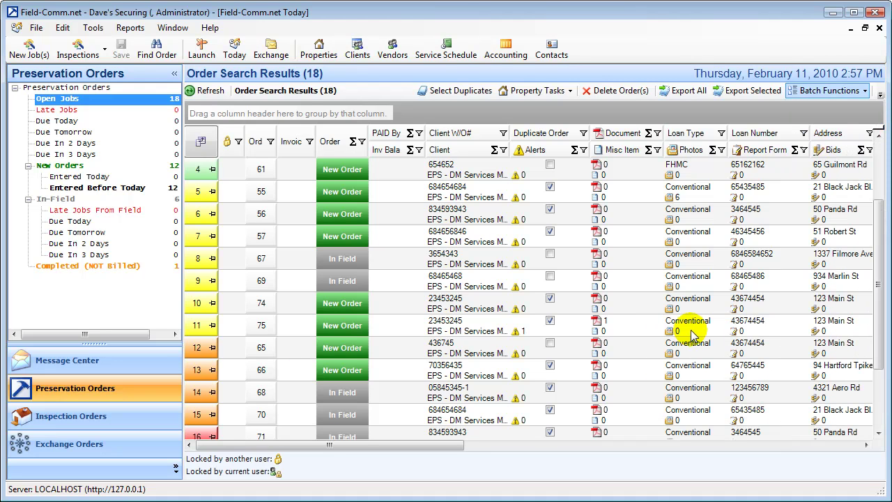
- Run the batch recalculation of regions for the Open Jobs results
{"action": "left_click", "coordinate": [801, 89]}
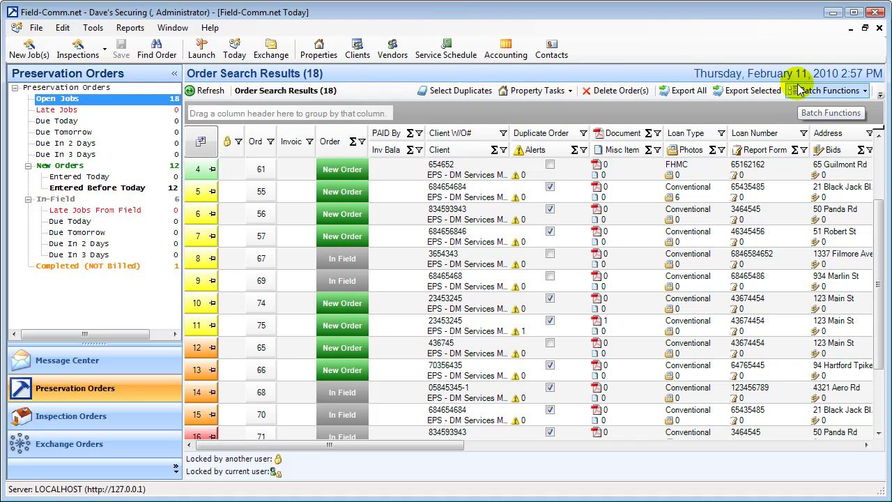
{"action": "left_click", "coordinate": [800, 94]}
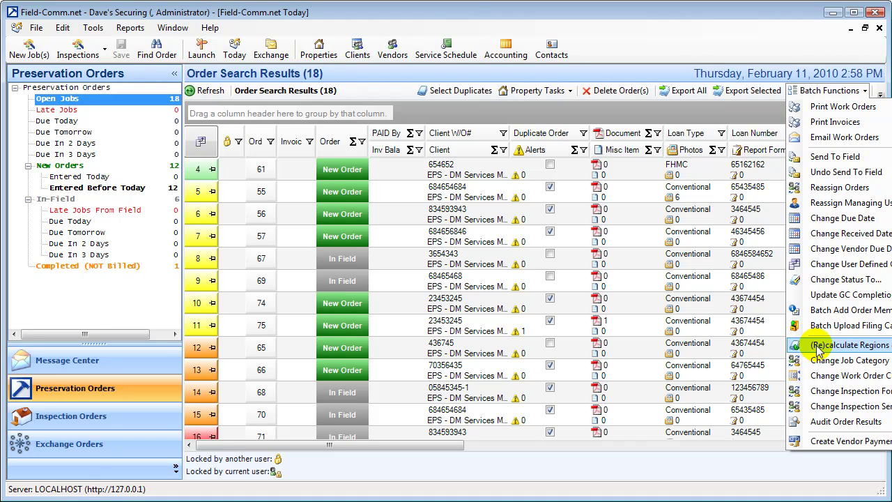
{"action": "left_click", "coordinate": [819, 347]}
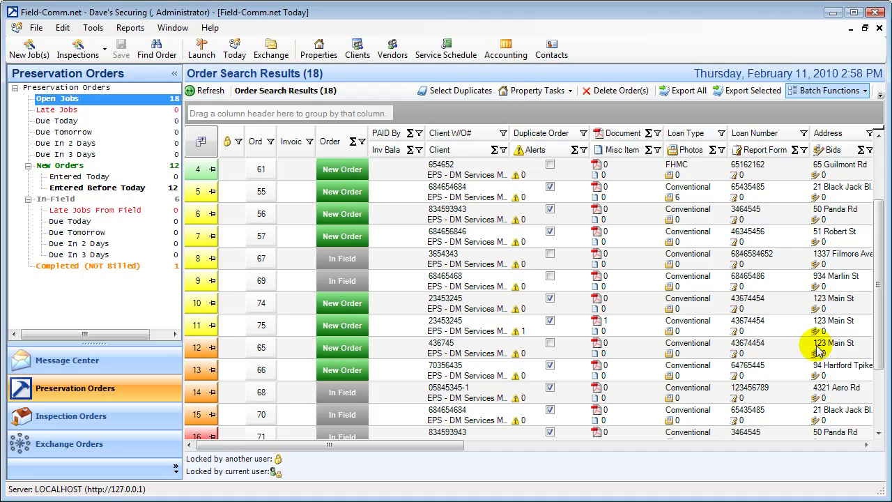
- Review the email settings in the user preferences, including the option to send all emails through Outlook, and accept them
{"action": "left_click", "coordinate": [93, 28]}
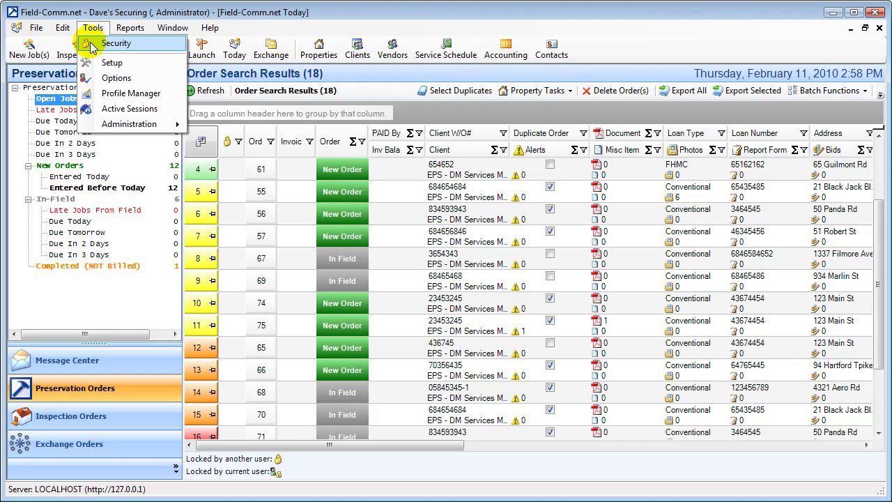
{"action": "left_click", "coordinate": [92, 78]}
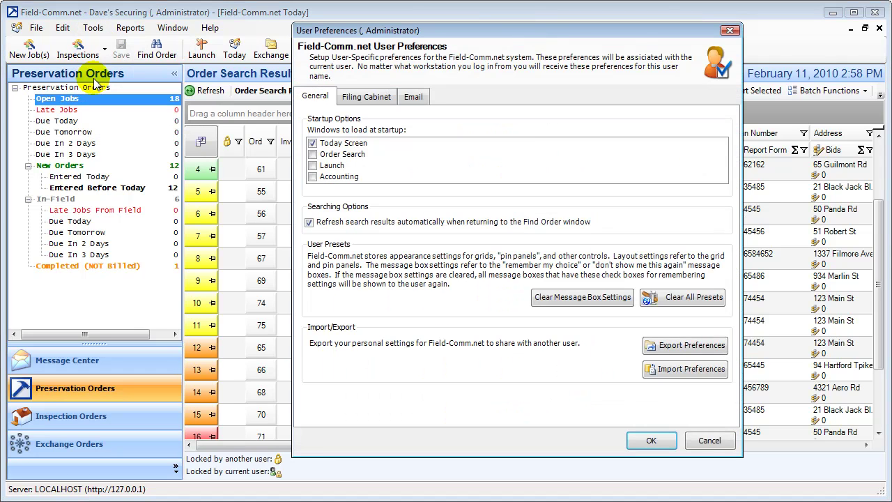
{"action": "left_click", "coordinate": [404, 98]}
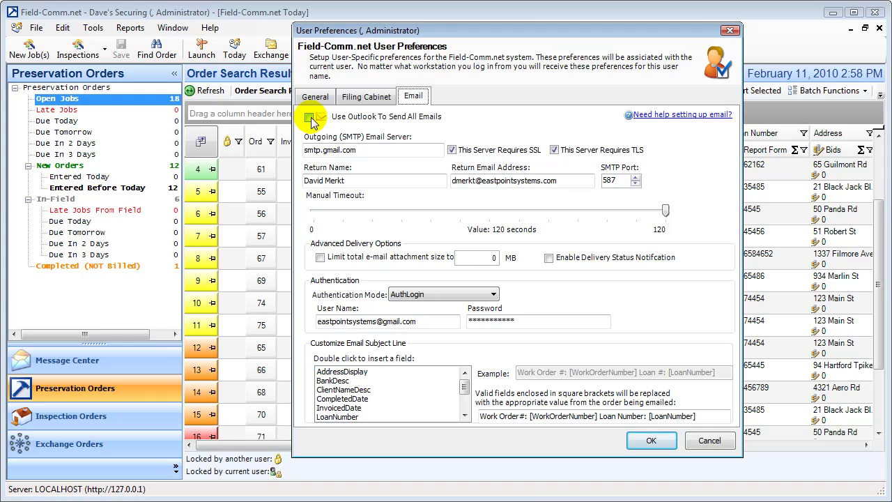
{"action": "left_click", "coordinate": [650, 441]}
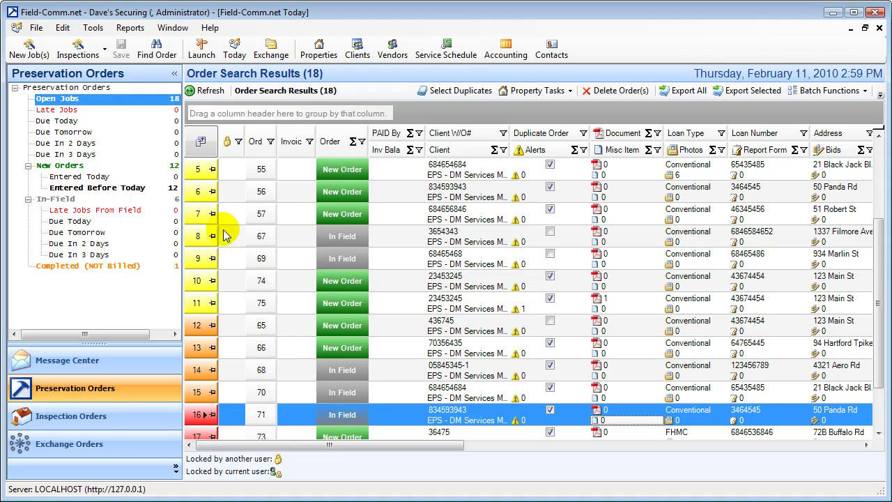
- Start a new preservation batch entry for different jobs and search for properties with the street address "maple"
{"action": "left_click", "coordinate": [32, 55]}
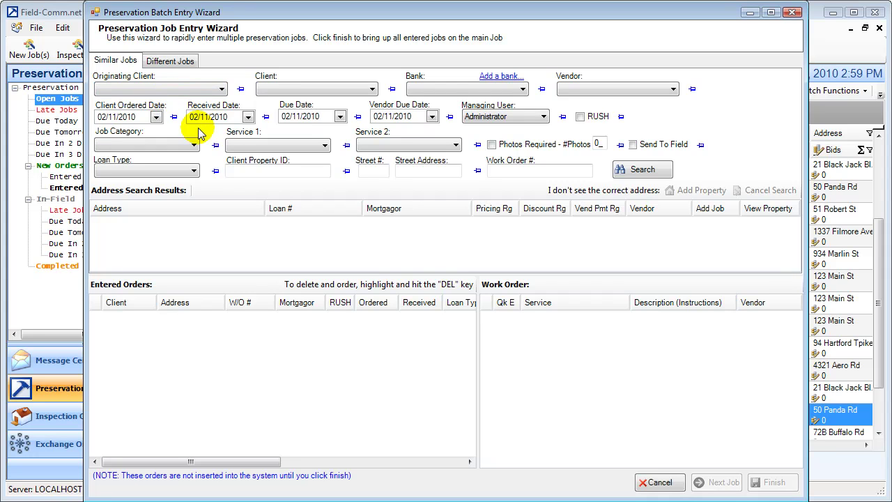
{"action": "left_click", "coordinate": [168, 61]}
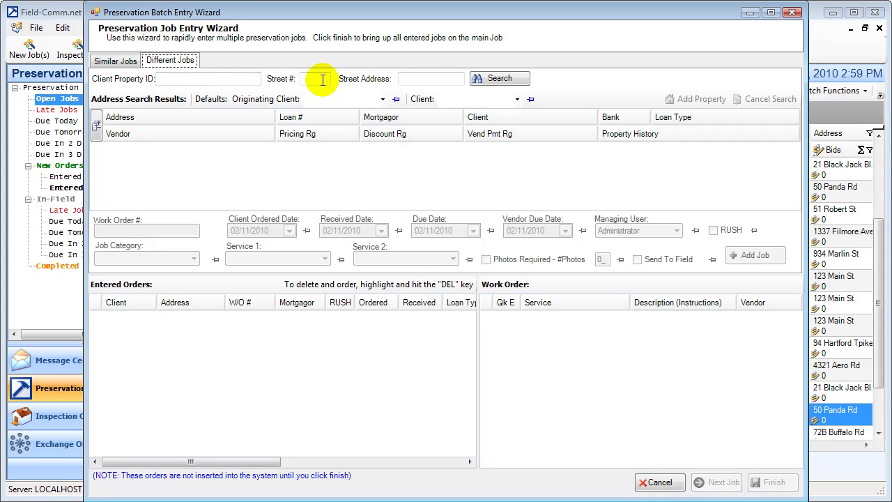
{"action": "left_click", "coordinate": [411, 79]}
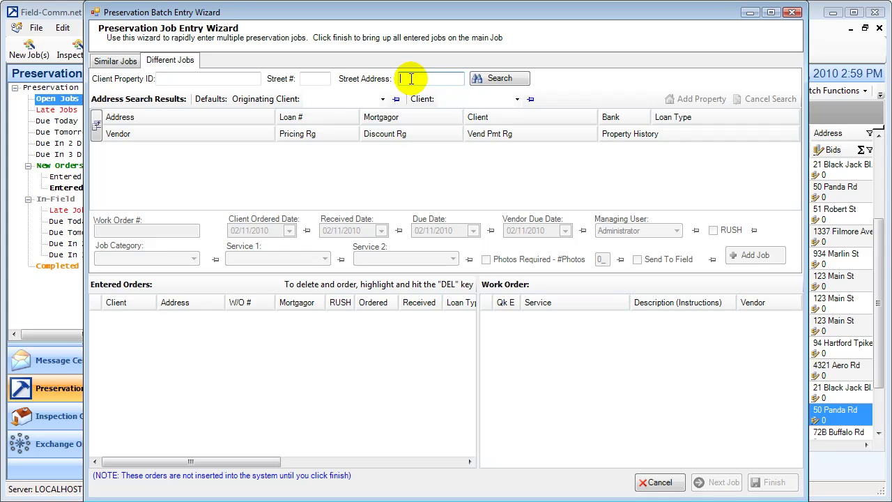
{"action": "type", "text": "maple"}
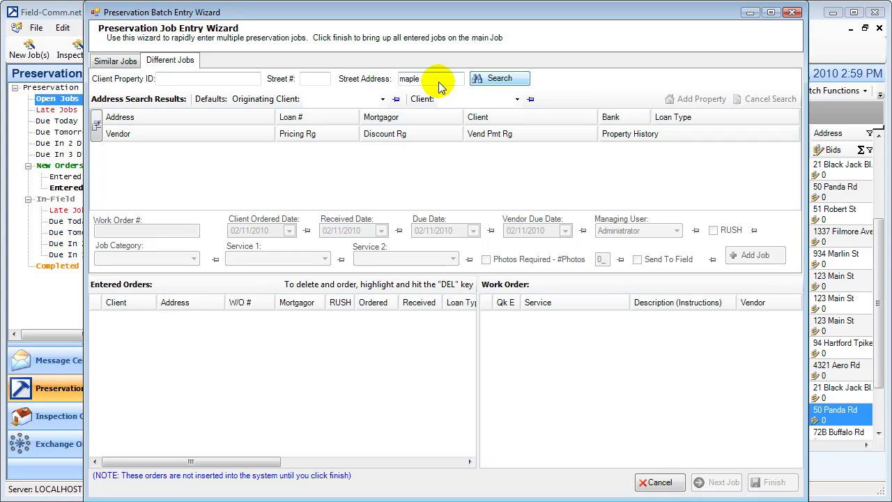
{"action": "key", "text": "Return"}
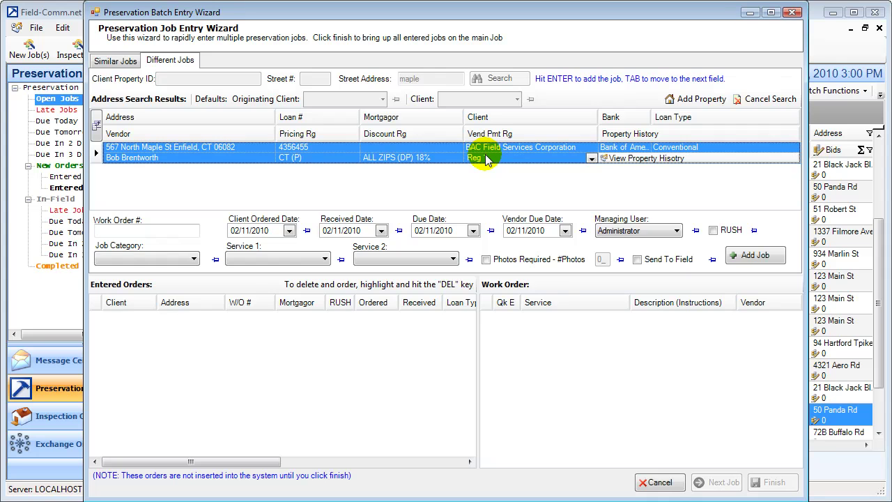